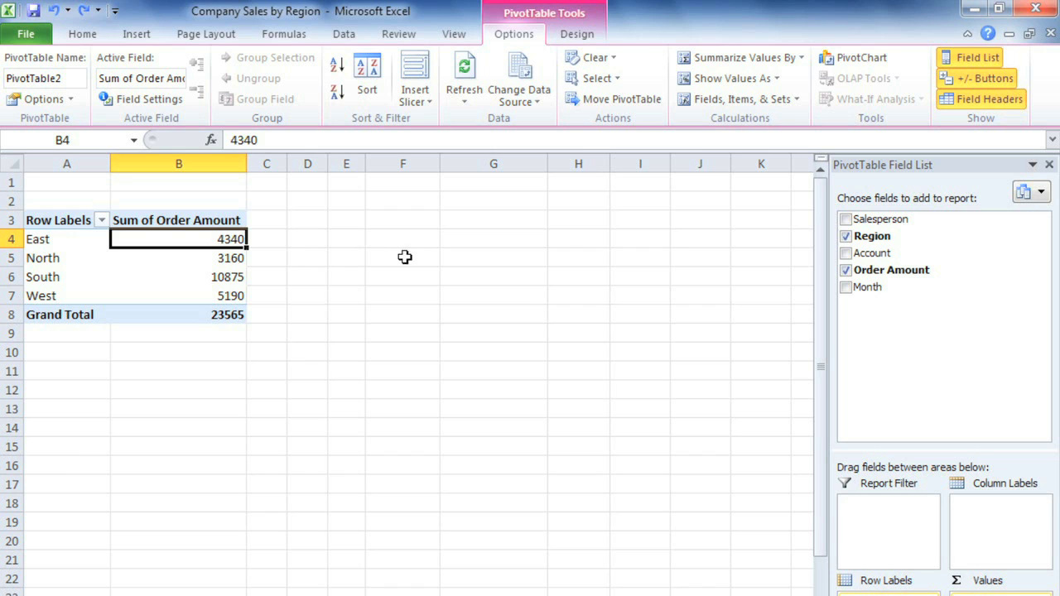
Make Salesperson a report filter excluding the second, fourth and seventh salespeople (total 15215).
{"action": "left_click_drag", "start_coordinate": [867, 225], "coordinate": [889, 541]}
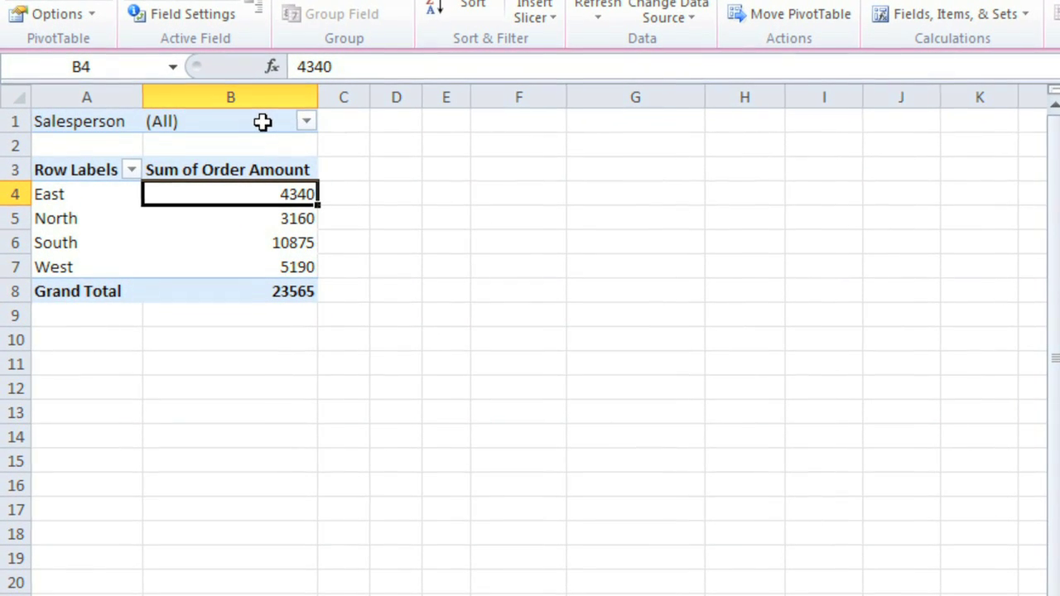
{"action": "left_click", "coordinate": [306, 121]}
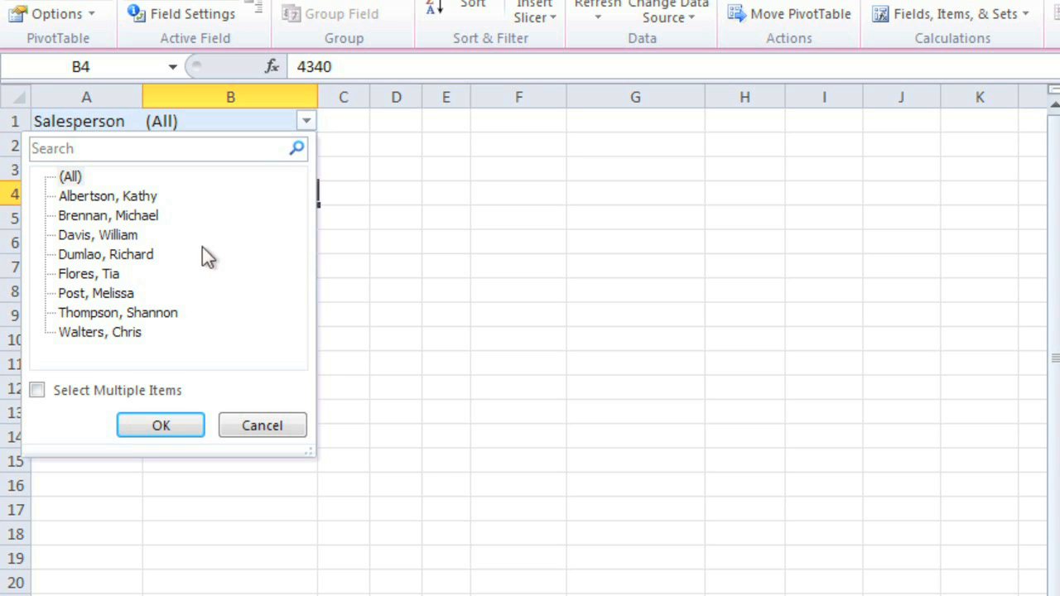
{"action": "left_click", "coordinate": [37, 390]}
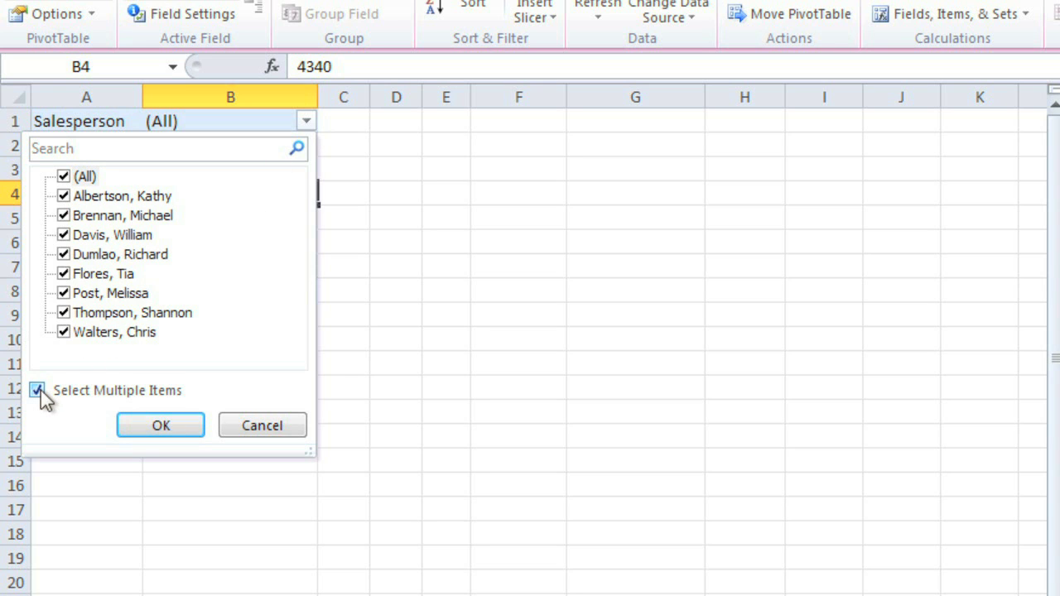
{"action": "left_click", "coordinate": [65, 216]}
{"action": "left_click", "coordinate": [63, 254]}
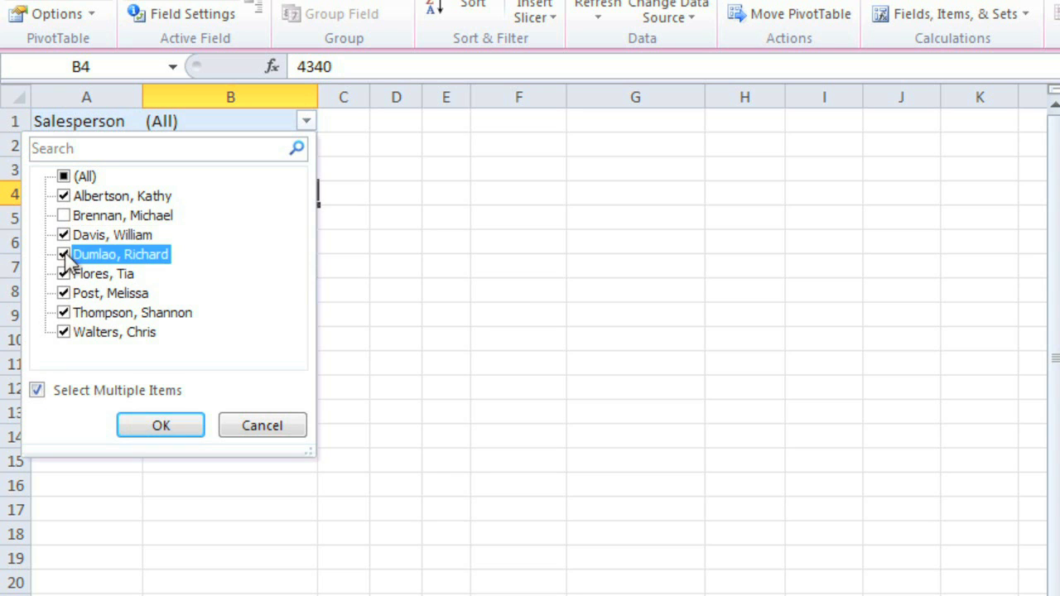
{"action": "left_click", "coordinate": [64, 313]}
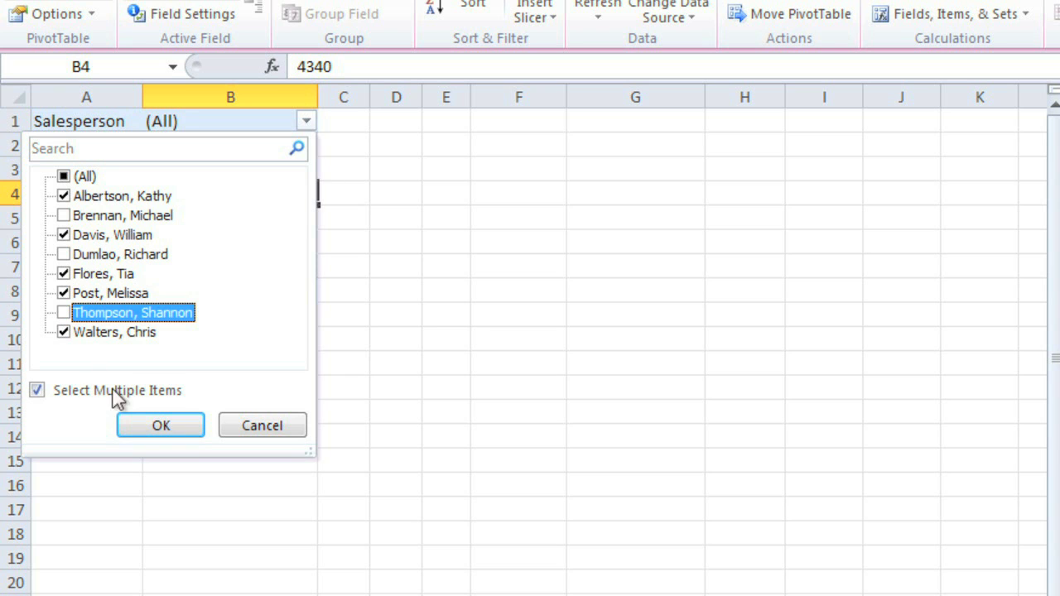
{"action": "left_click", "coordinate": [130, 422]}
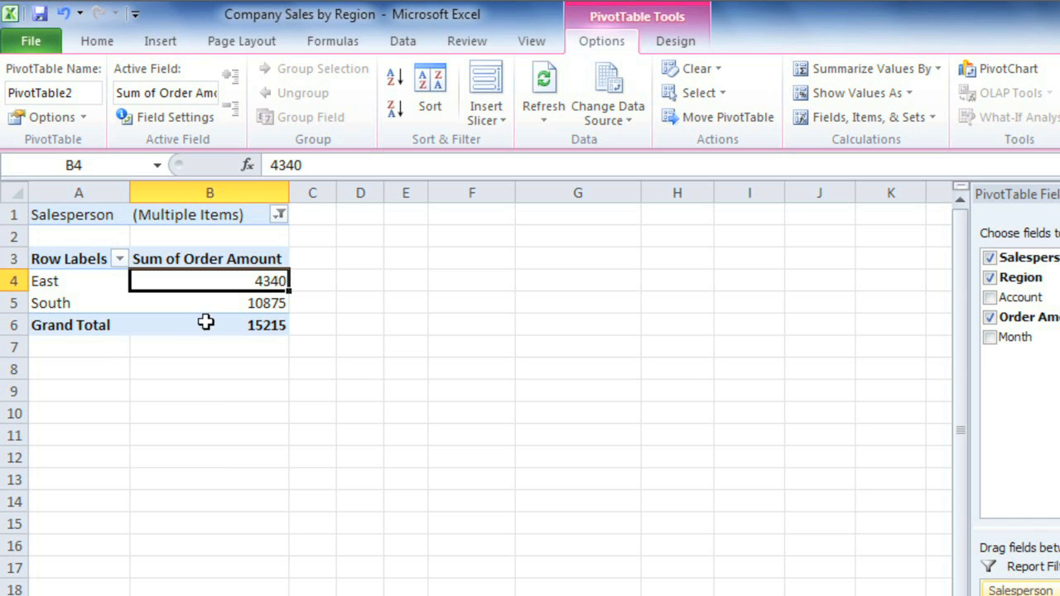
{"action": "left_click", "coordinate": [472, 86]}
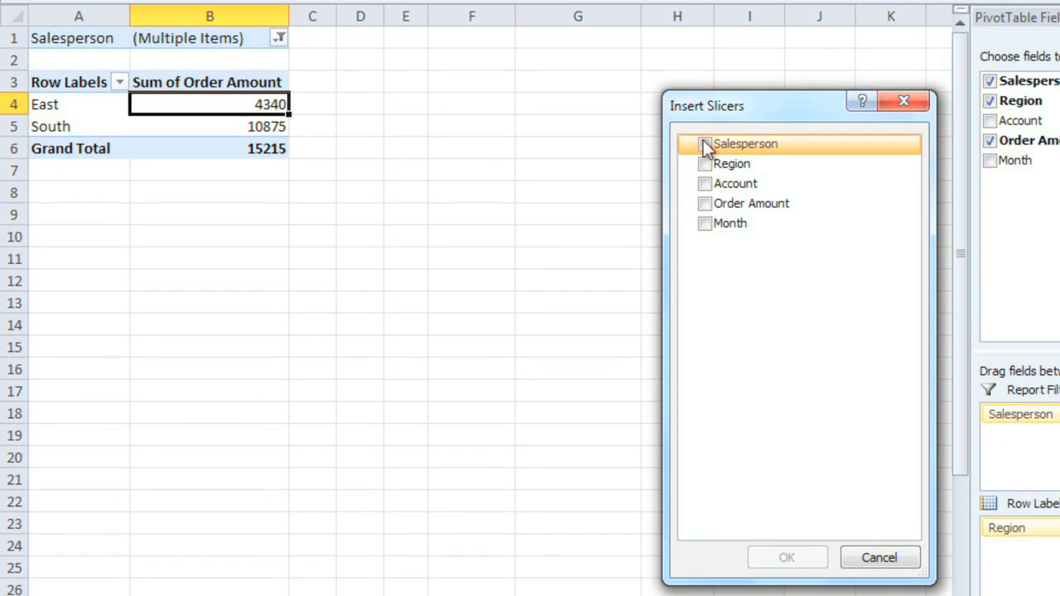
Insert a Salesperson slicer and preview the second through fifth salespeople individually.
{"action": "left_click", "coordinate": [705, 145]}
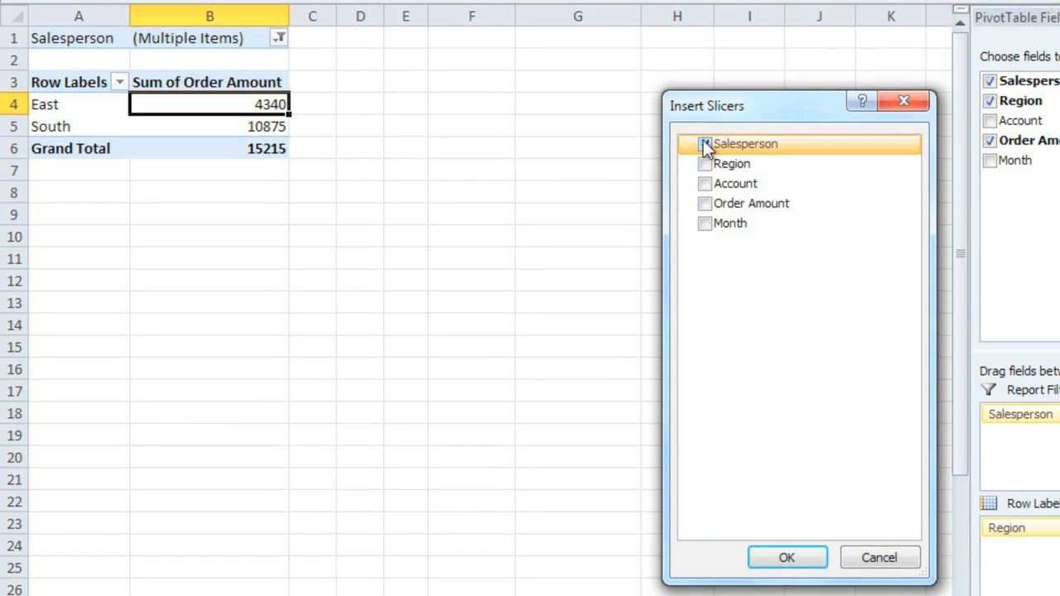
{"action": "left_click", "coordinate": [782, 555]}
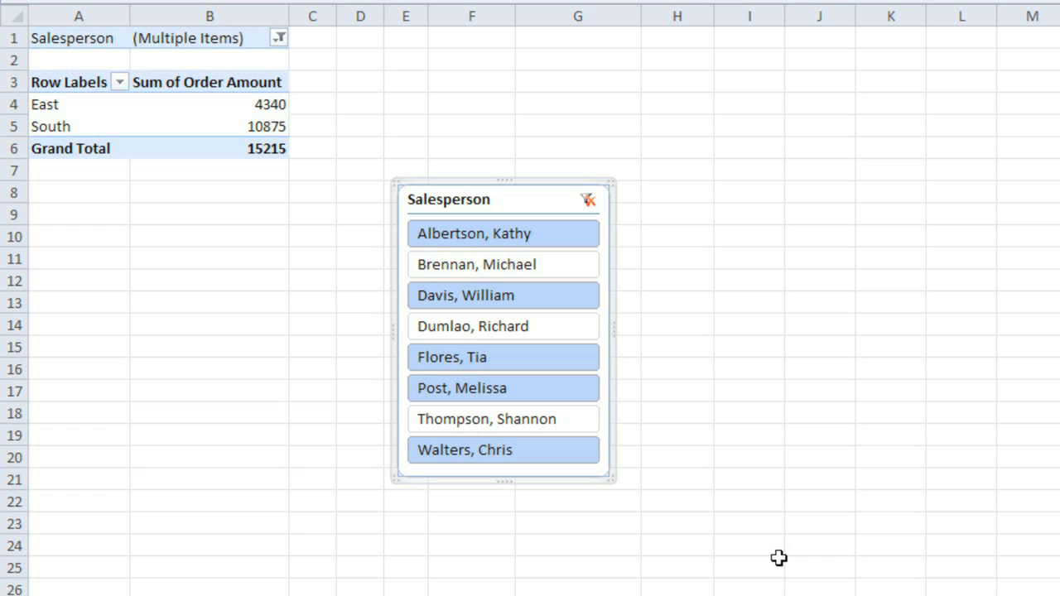
{"action": "left_click", "coordinate": [530, 267]}
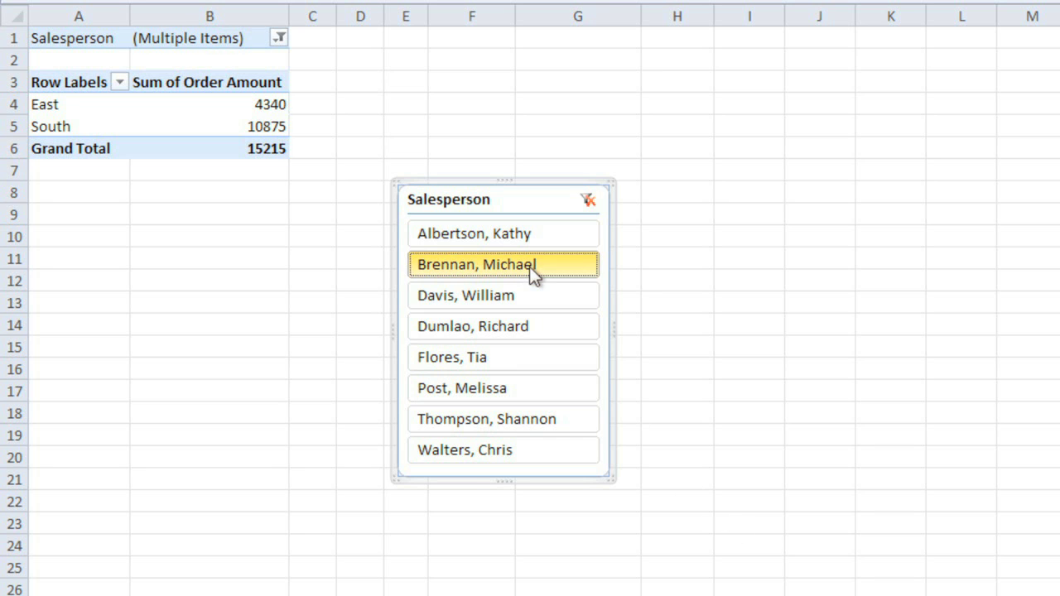
{"action": "left_click", "coordinate": [538, 292]}
{"action": "left_click", "coordinate": [561, 326]}
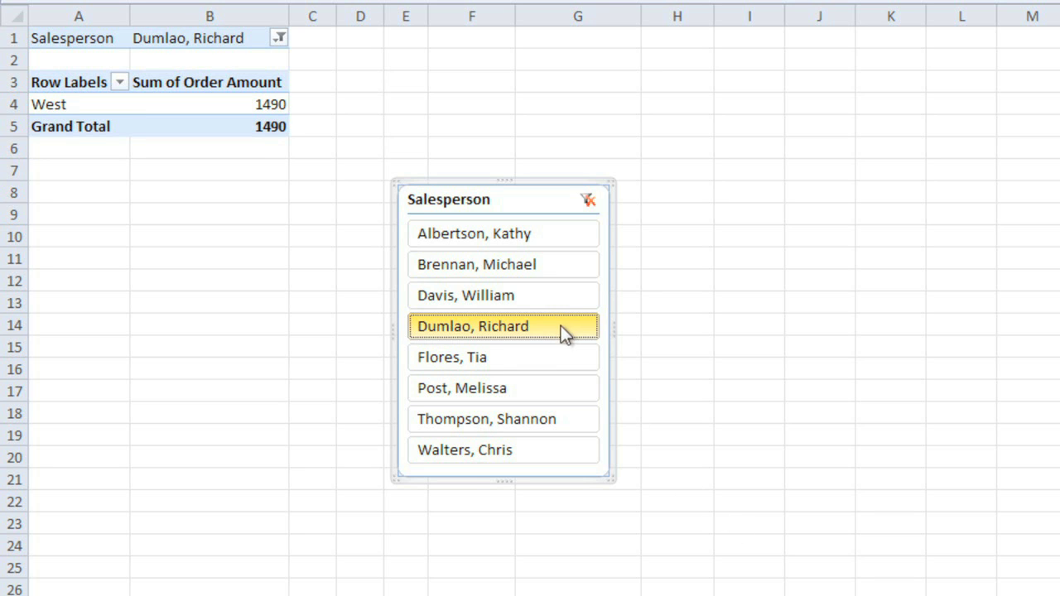
{"action": "left_click", "coordinate": [566, 356]}
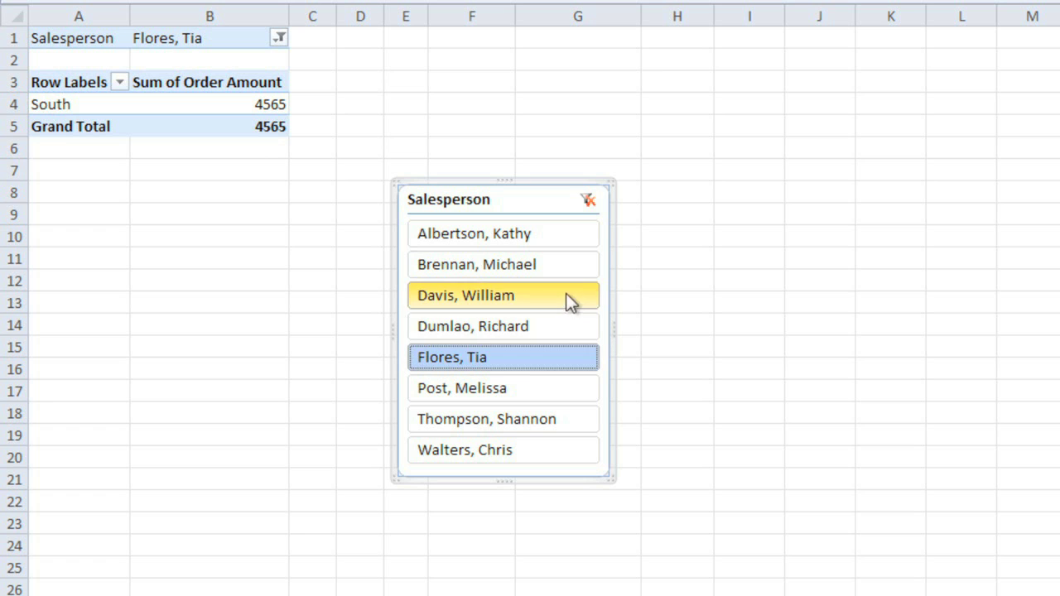
Select the first three, fifth, seventh and last salespeople (total 20385), then move the slicer.
{"action": "left_click_drag", "start_coordinate": [566, 295], "coordinate": [565, 388]}
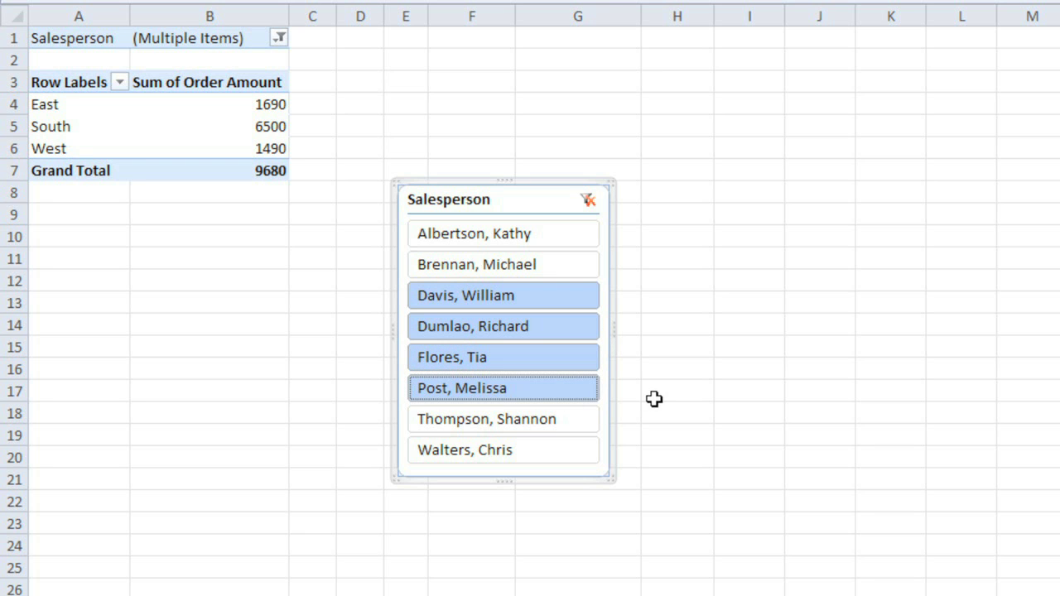
{"action": "left_click_drag", "start_coordinate": [577, 240], "coordinate": [580, 294]}
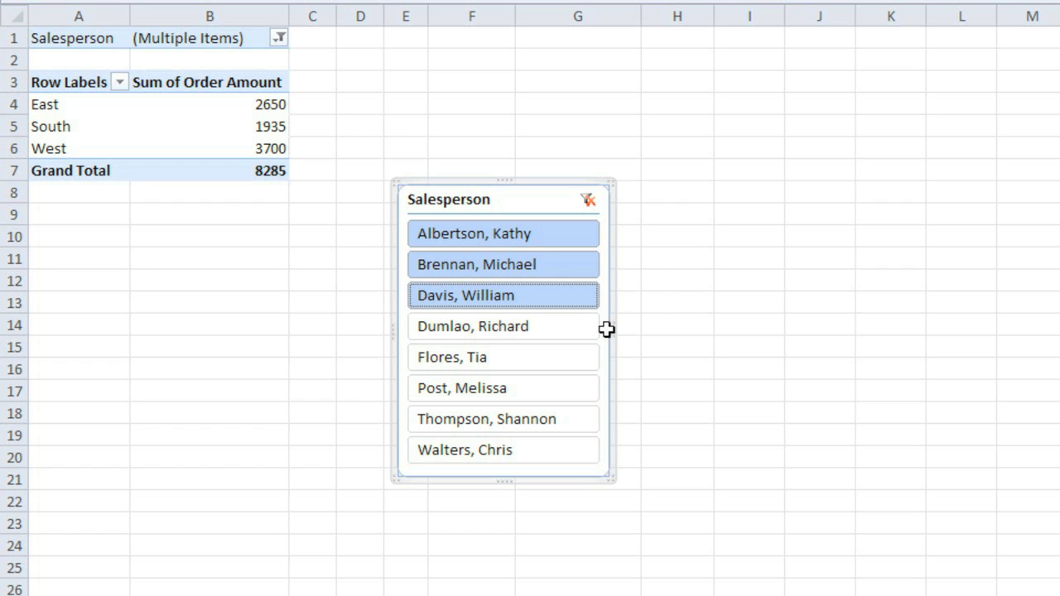
{"action": "left_click", "coordinate": [555, 350], "text": "ctrl"}
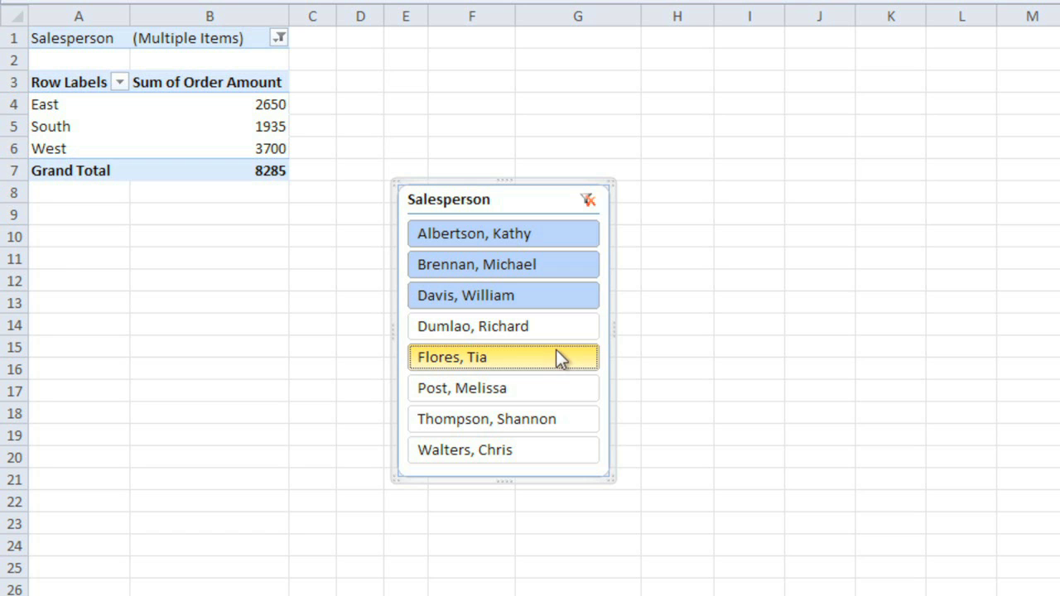
{"action": "left_click", "coordinate": [552, 419], "text": "ctrl"}
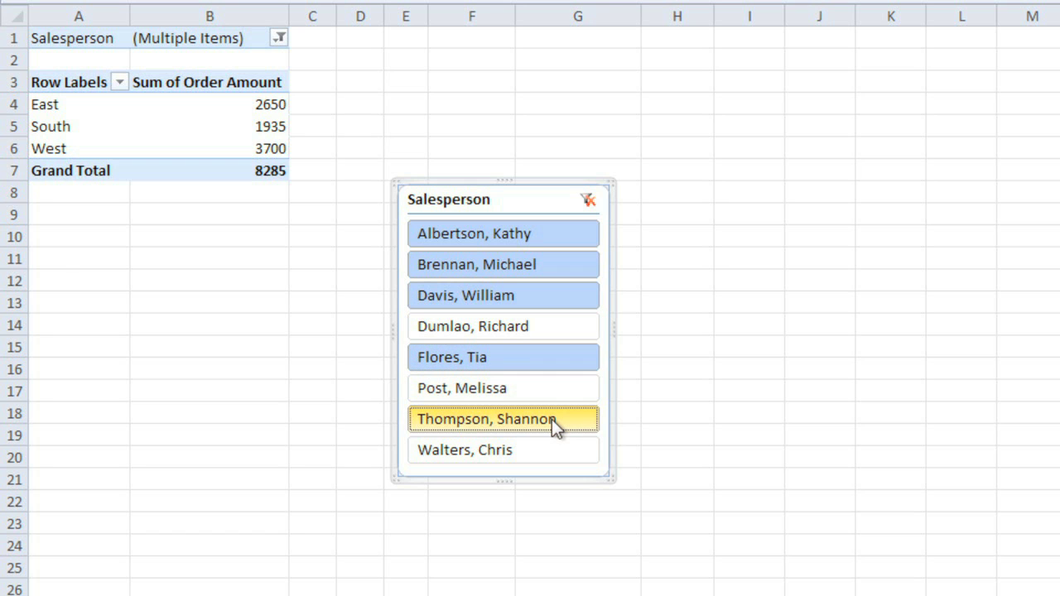
{"action": "left_click", "coordinate": [550, 447], "text": "ctrl"}
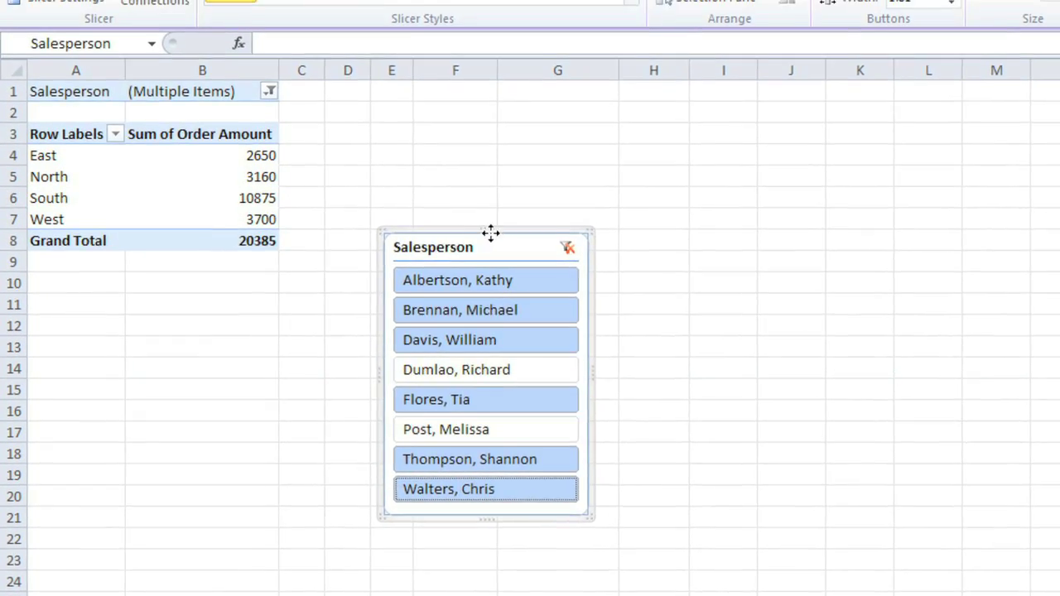
{"action": "left_click_drag", "start_coordinate": [491, 233], "coordinate": [172, 357]}
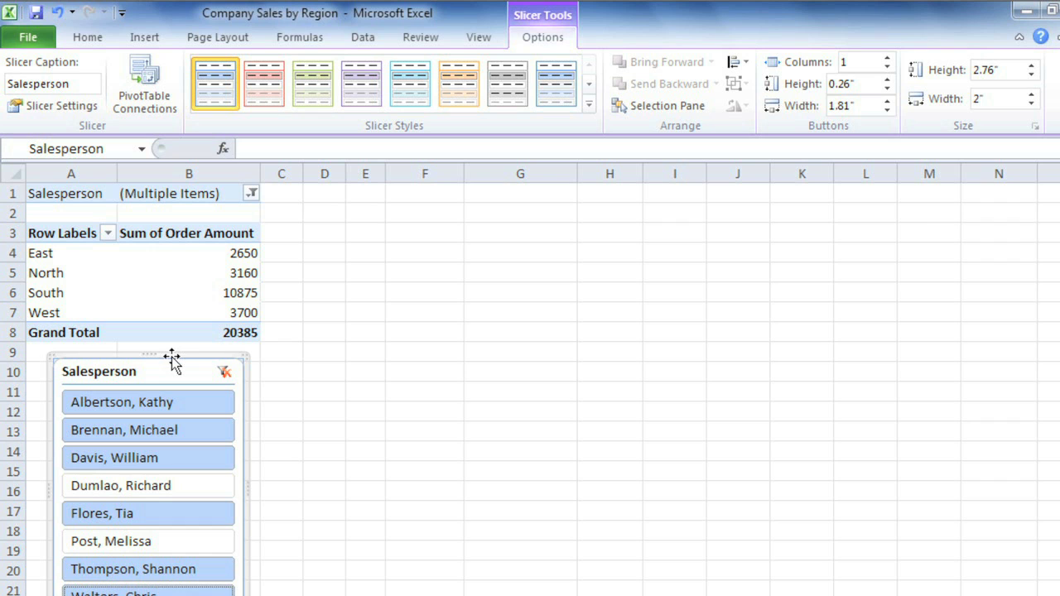
Reselect the pivot table and start a PivotChart from PivotTable Tools Options.
{"action": "left_click", "coordinate": [181, 293]}
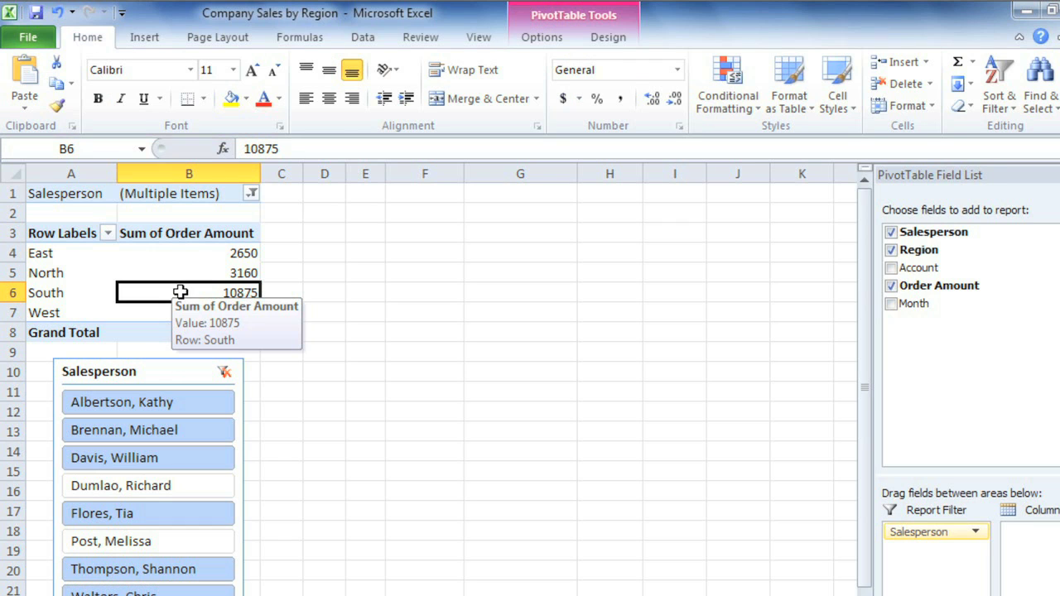
{"action": "left_click", "coordinate": [530, 41]}
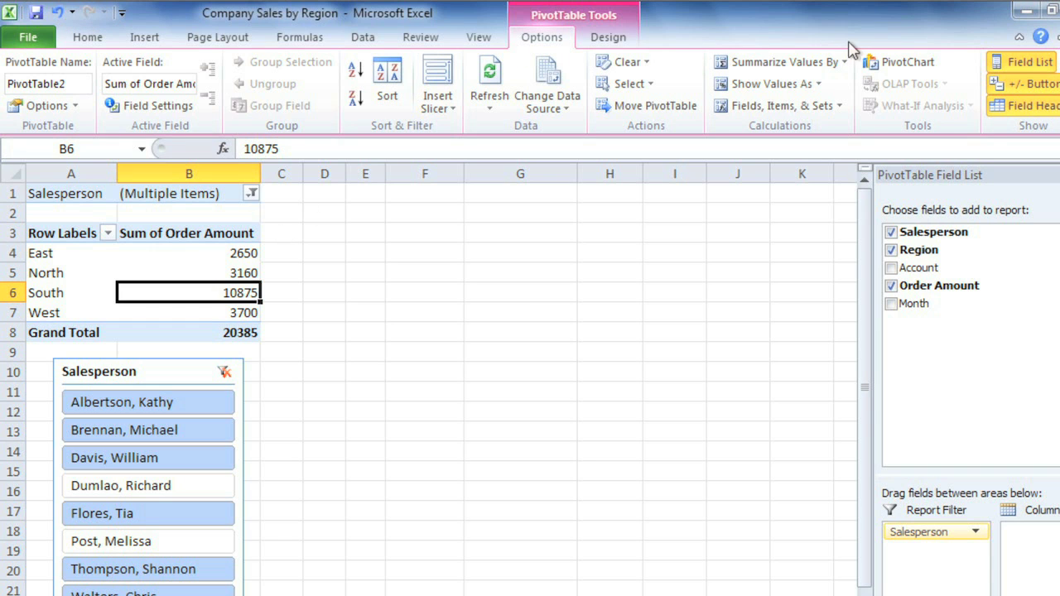
{"action": "left_click", "coordinate": [891, 66]}
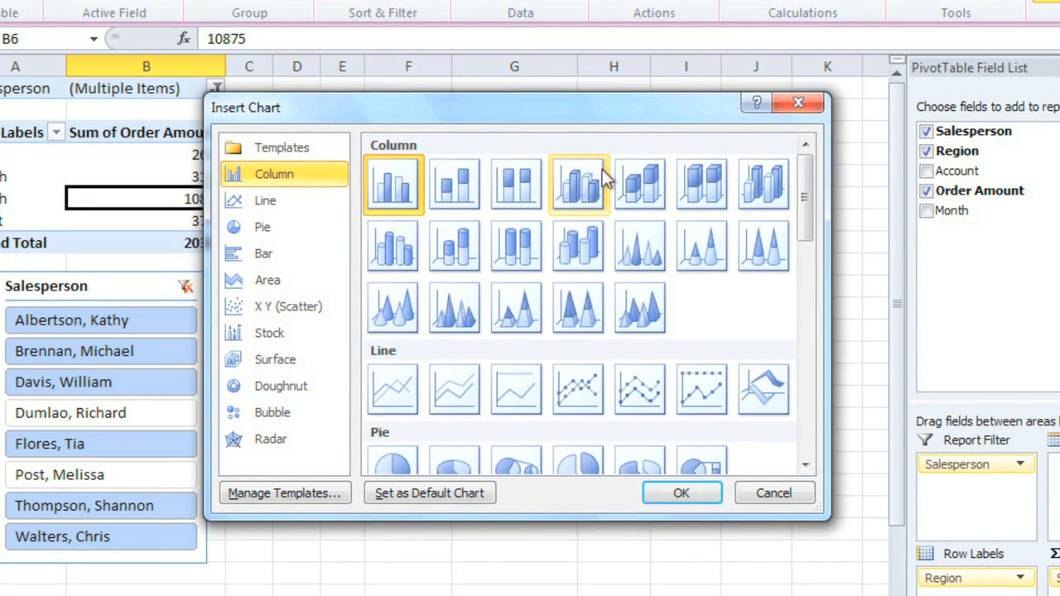
Create a 3-D Clustered Column pivot chart and position it beside the slicer.
{"action": "left_click", "coordinate": [598, 179]}
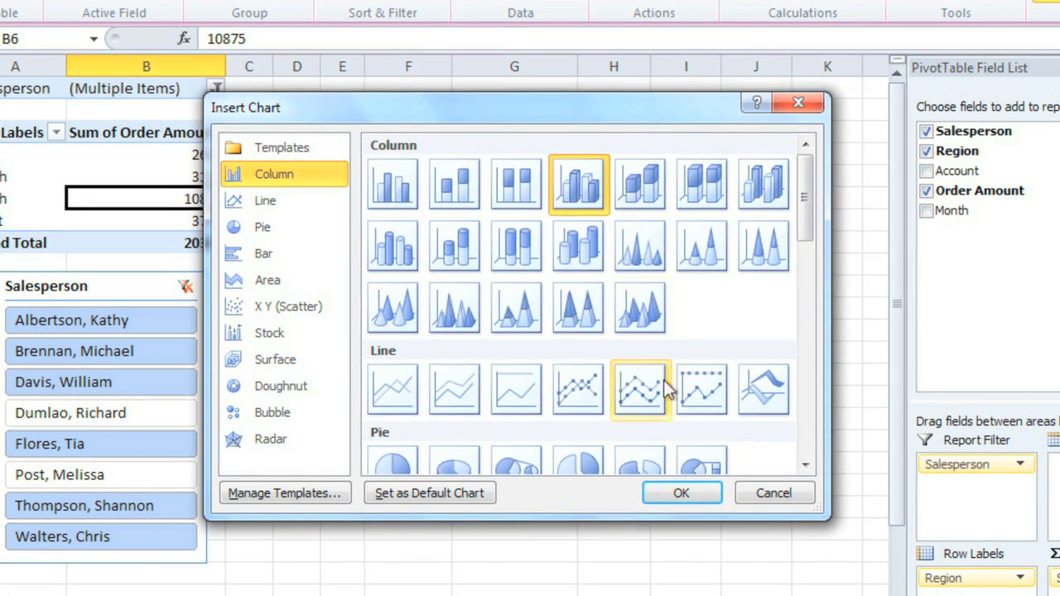
{"action": "left_click", "coordinate": [671, 493]}
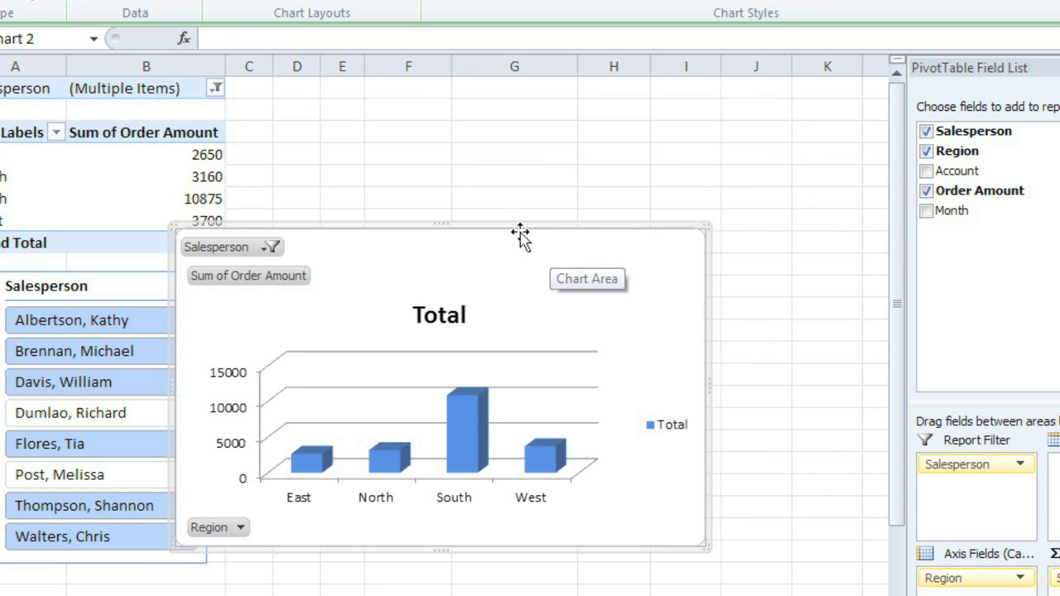
{"action": "mouse_move", "coordinate": [513, 227]}
{"action": "left_mouse_down"}
{"action": "mouse_move", "coordinate": [542, 224]}
{"action": "mouse_move", "coordinate": [545, 212]}
{"action": "left_mouse_up"}
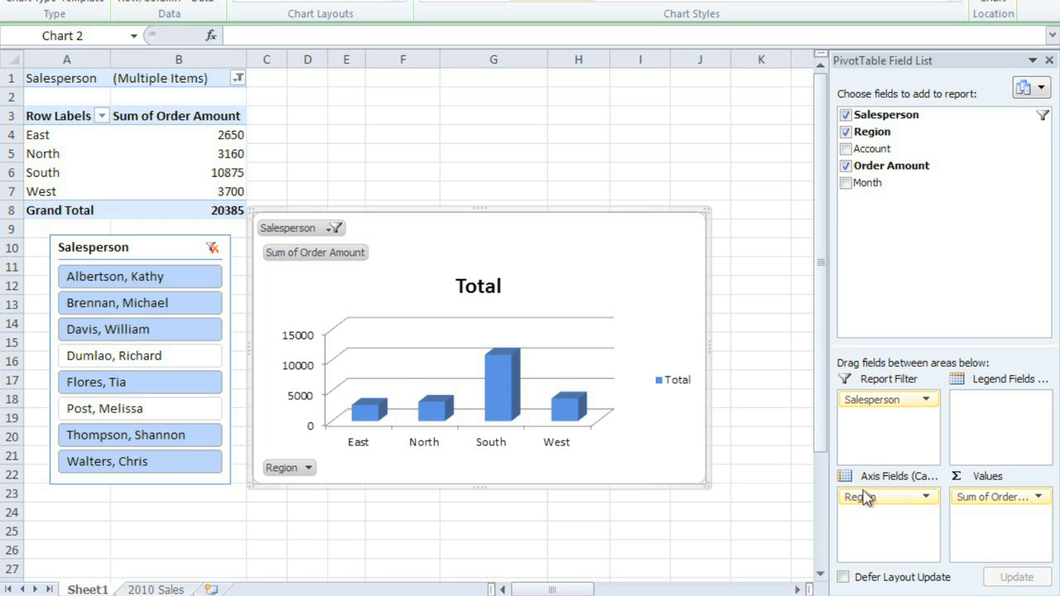
Remove Region, put Salesperson on the axis and Month in the legend.
{"action": "left_click_drag", "start_coordinate": [859, 497], "coordinate": [806, 507]}
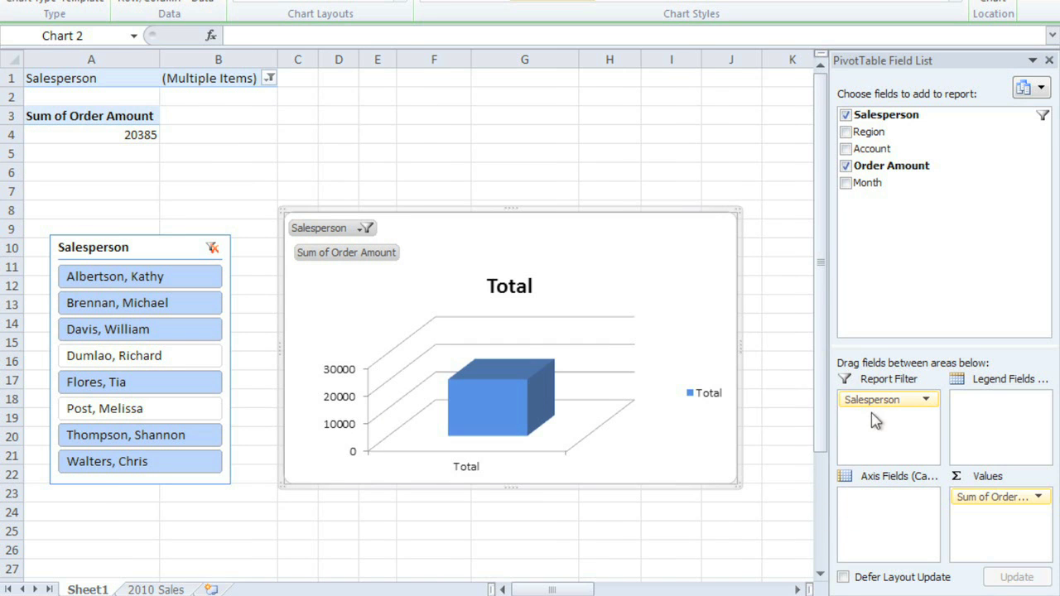
{"action": "left_click_drag", "start_coordinate": [870, 400], "coordinate": [878, 484]}
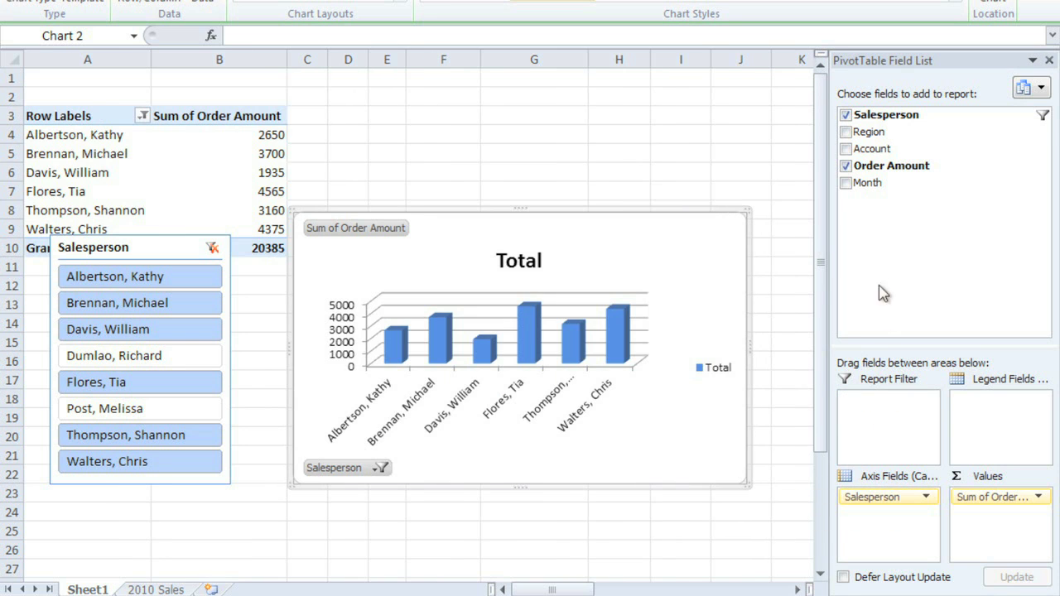
{"action": "mouse_move", "coordinate": [859, 183]}
{"action": "left_mouse_down"}
{"action": "mouse_move", "coordinate": [998, 364]}
{"action": "mouse_move", "coordinate": [998, 404]}
{"action": "left_mouse_up"}
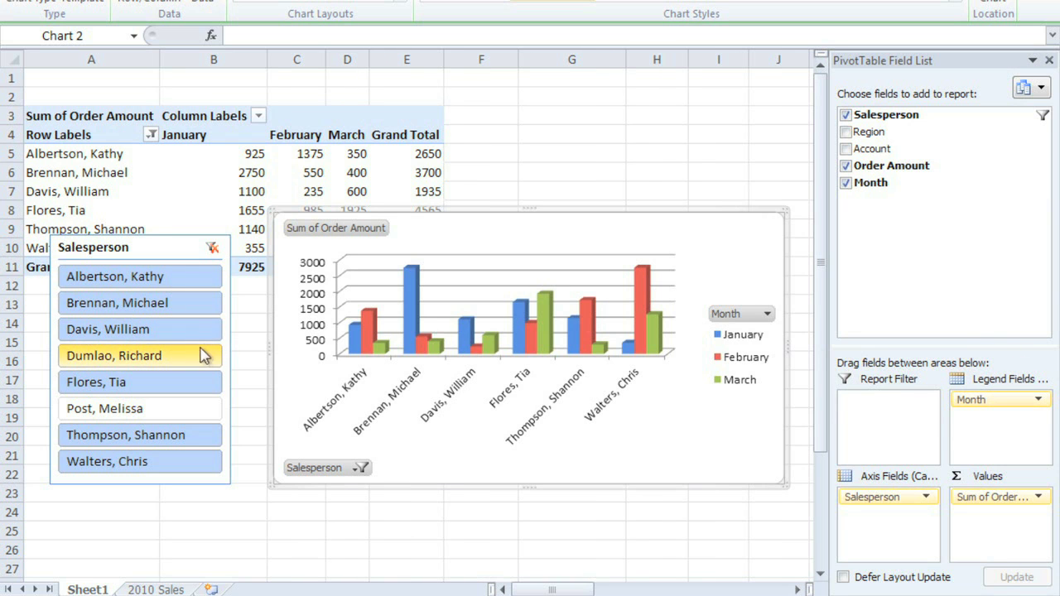
Filter the slicer to the second, sixth and last salespeople.
{"action": "left_click_drag", "start_coordinate": [206, 356], "coordinate": [199, 411]}
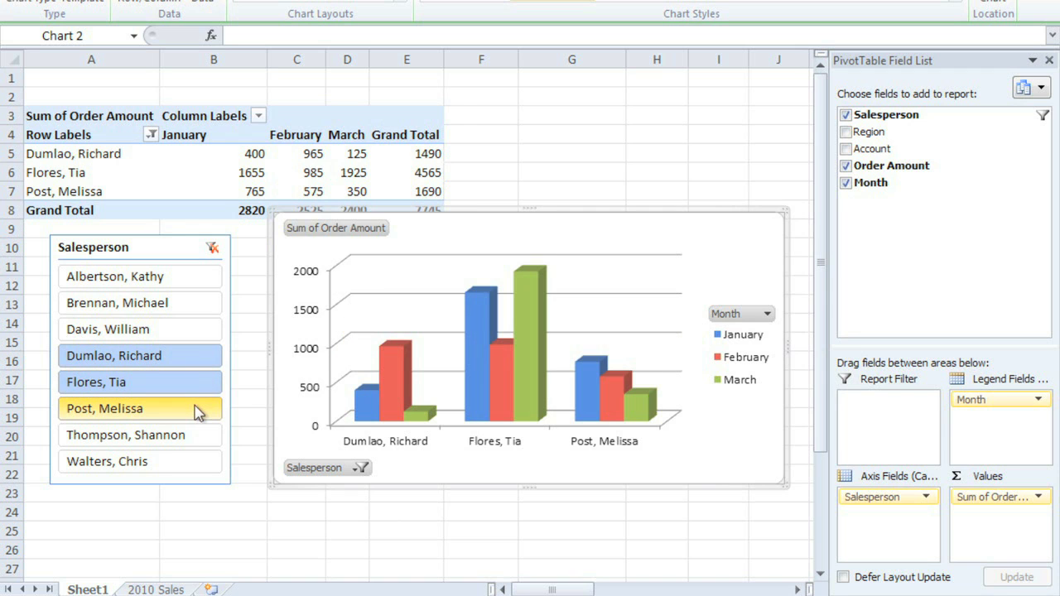
{"action": "left_click", "coordinate": [184, 306]}
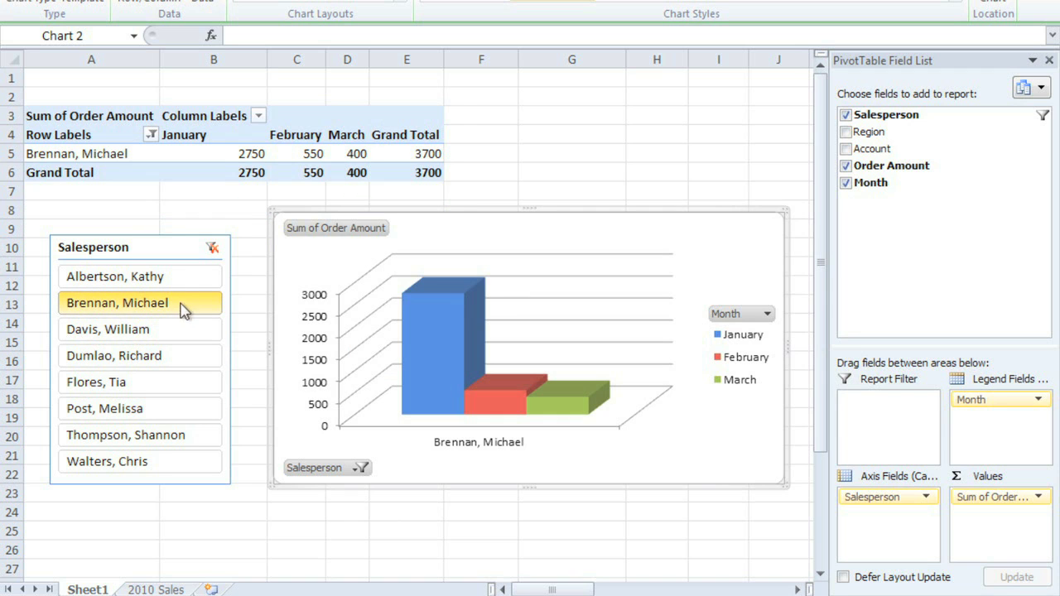
{"action": "left_click", "coordinate": [183, 466], "text": "ctrl"}
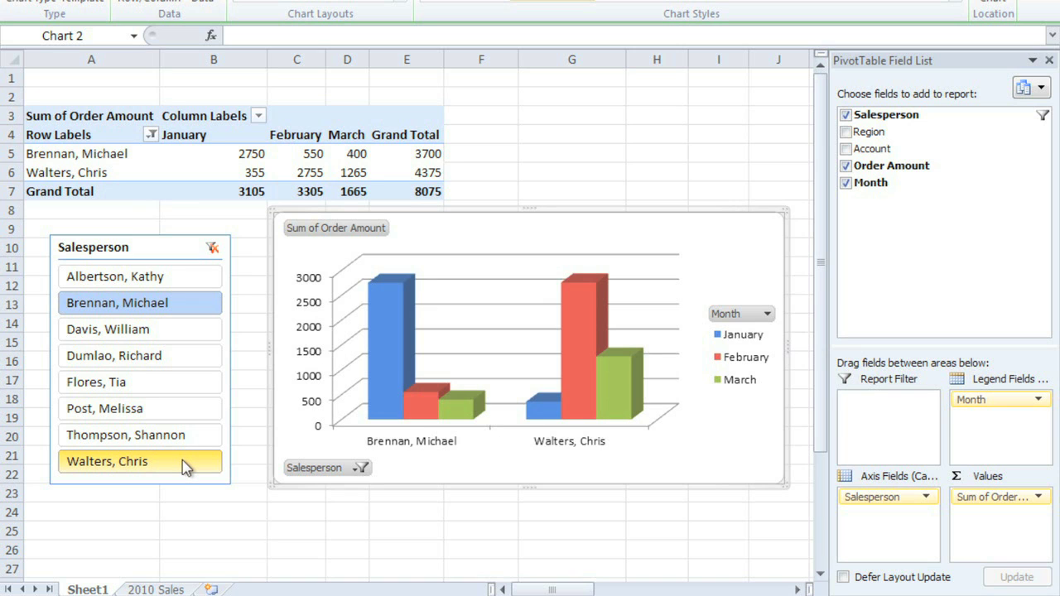
{"action": "left_click", "coordinate": [184, 414], "text": "ctrl"}
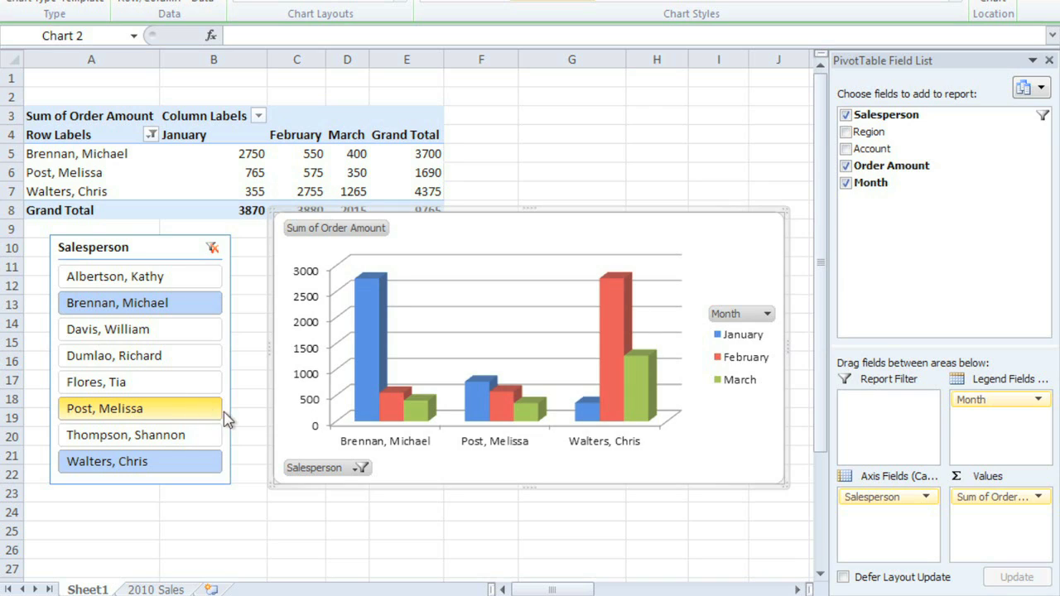